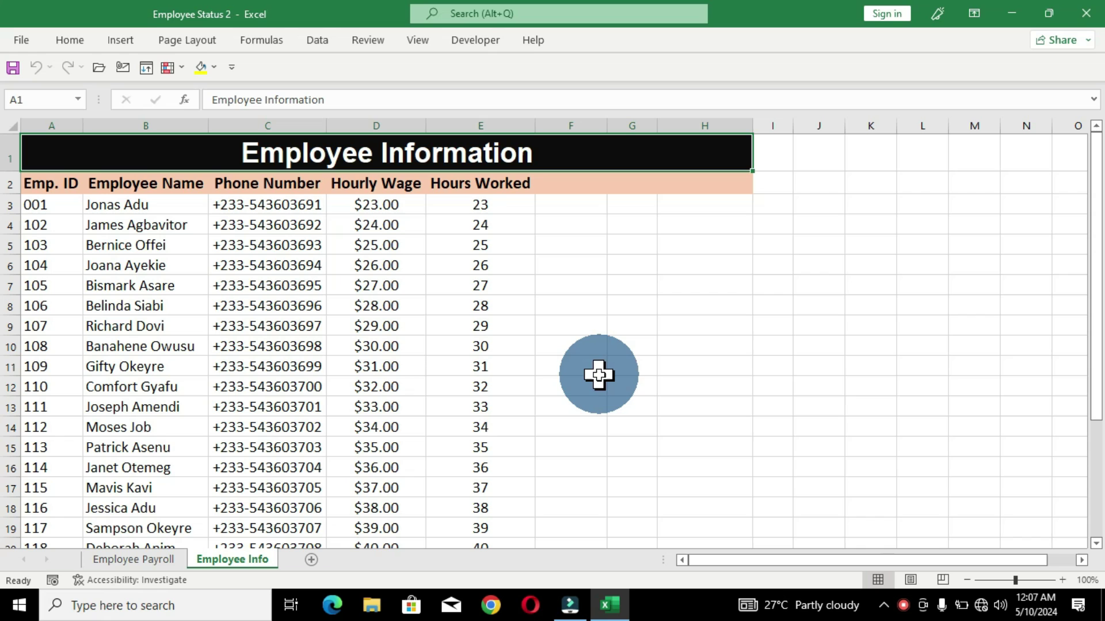
- Save Employee Status 2 in its current location, then open the Save As locations page
click(27, 39)
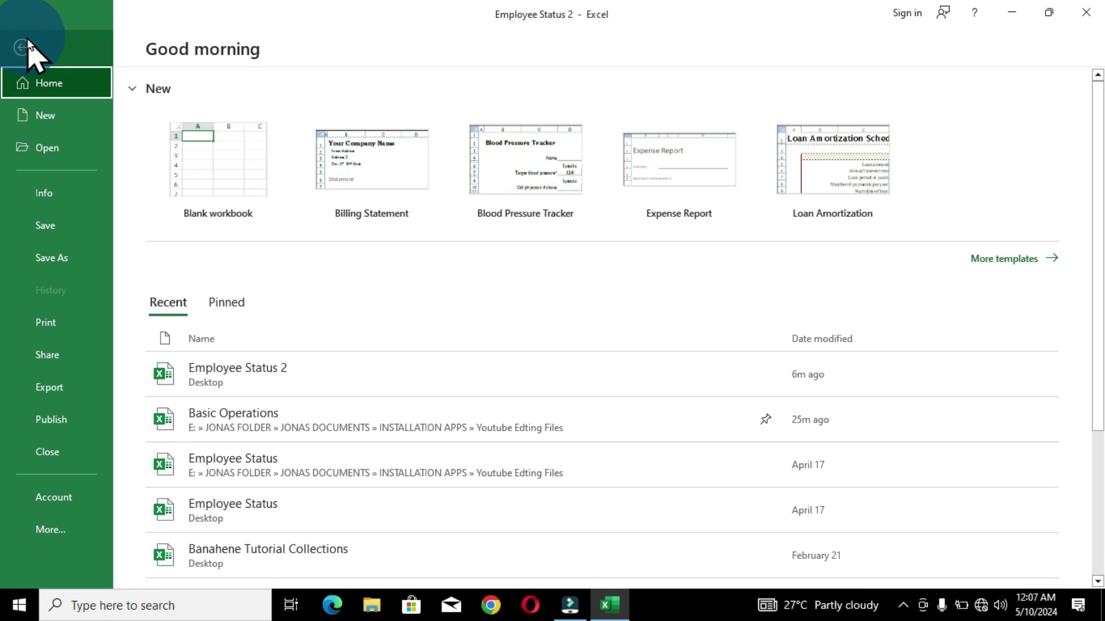
click(50, 215)
click(56, 255)
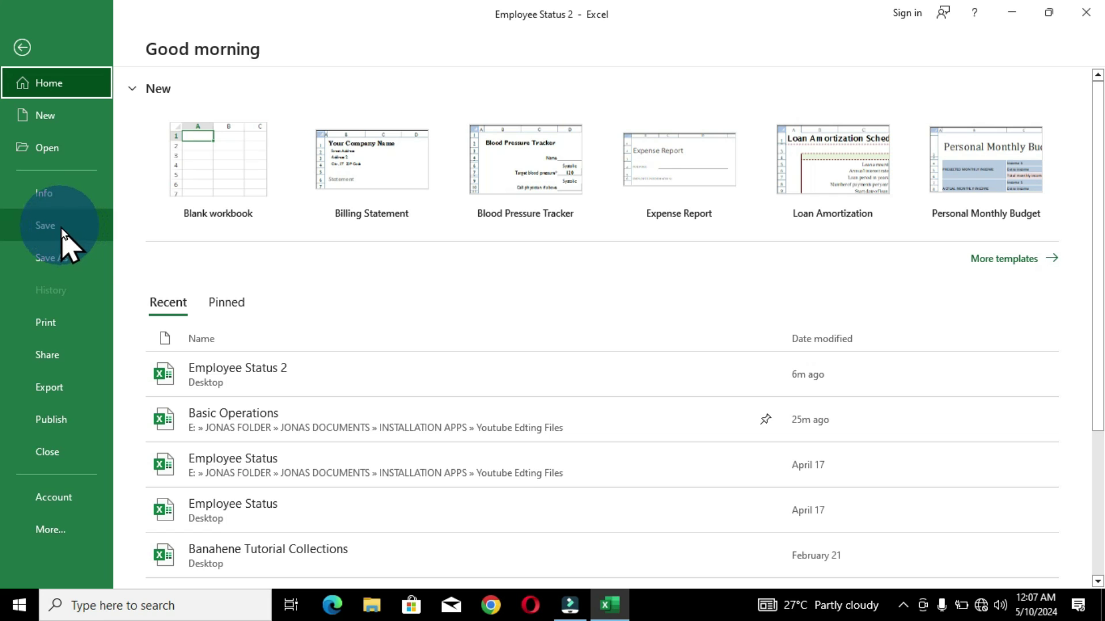
click(62, 226)
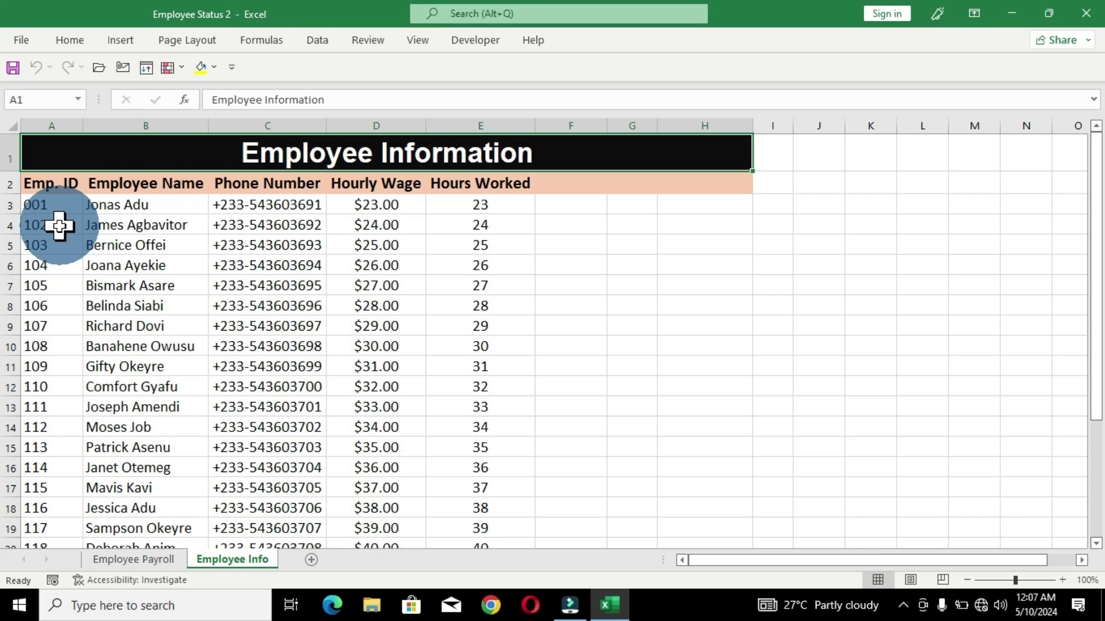
click(20, 40)
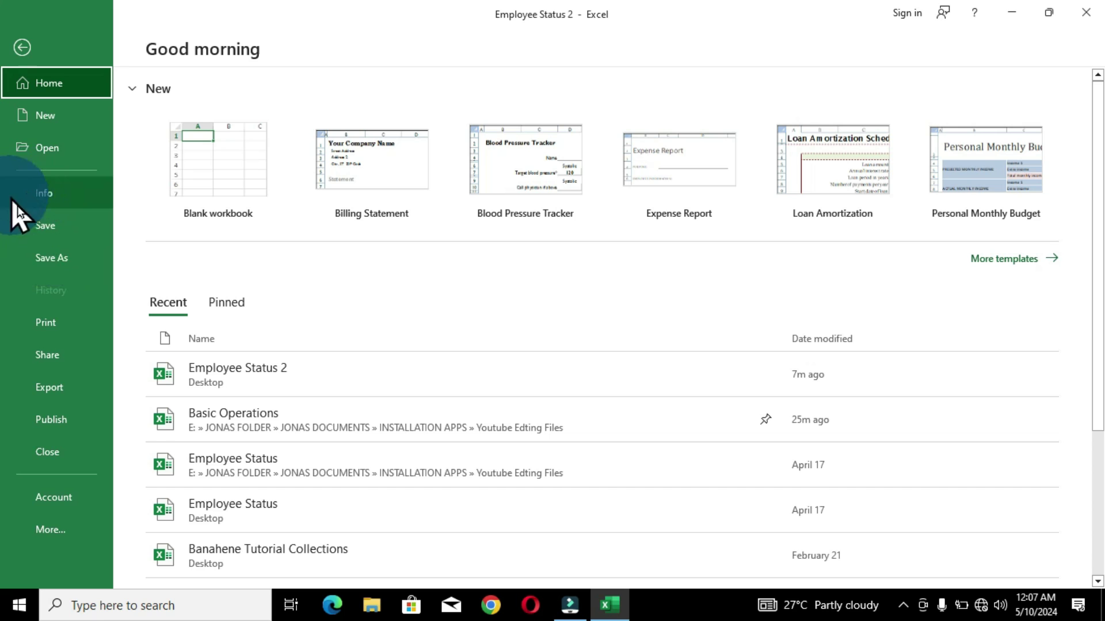
click(60, 255)
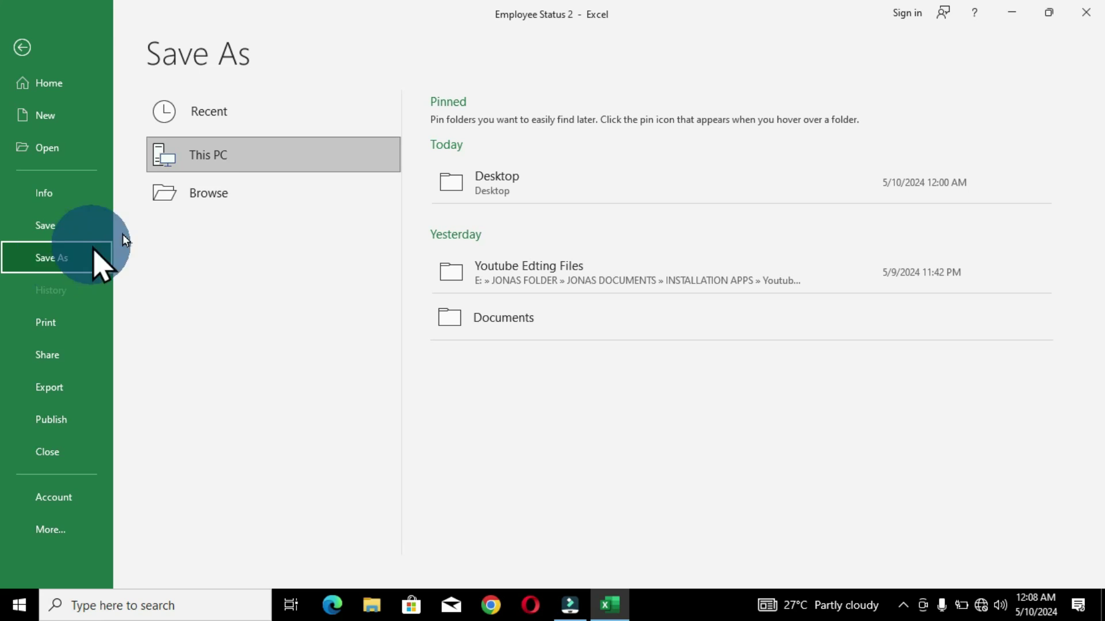
- Open the Save As dialog on the Desktop, which already holds Employee Status 2
click(219, 197)
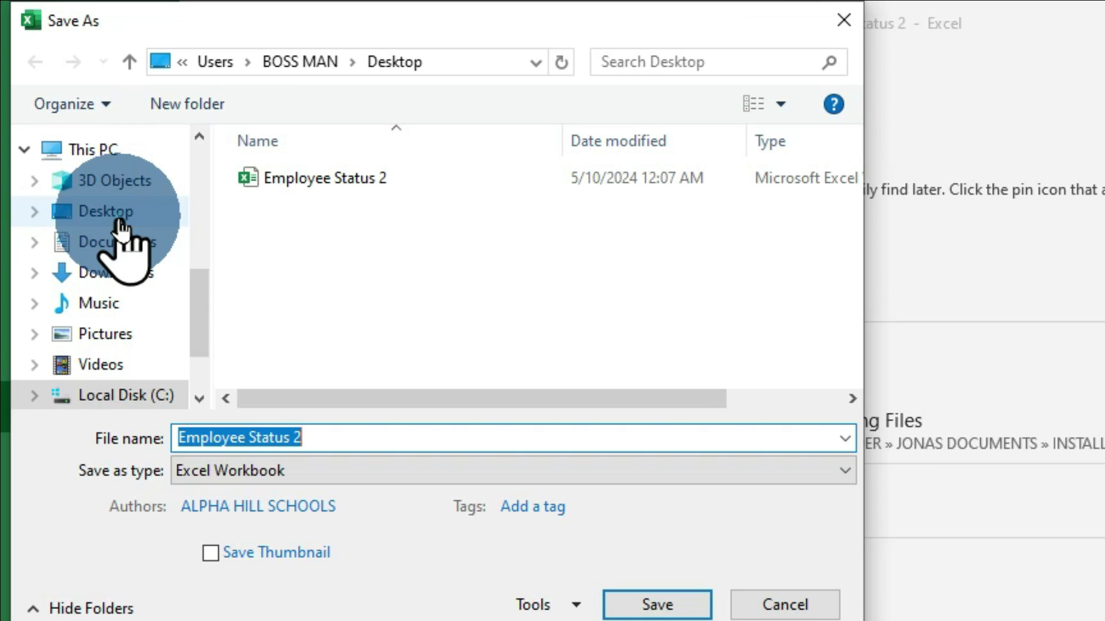
click(121, 222)
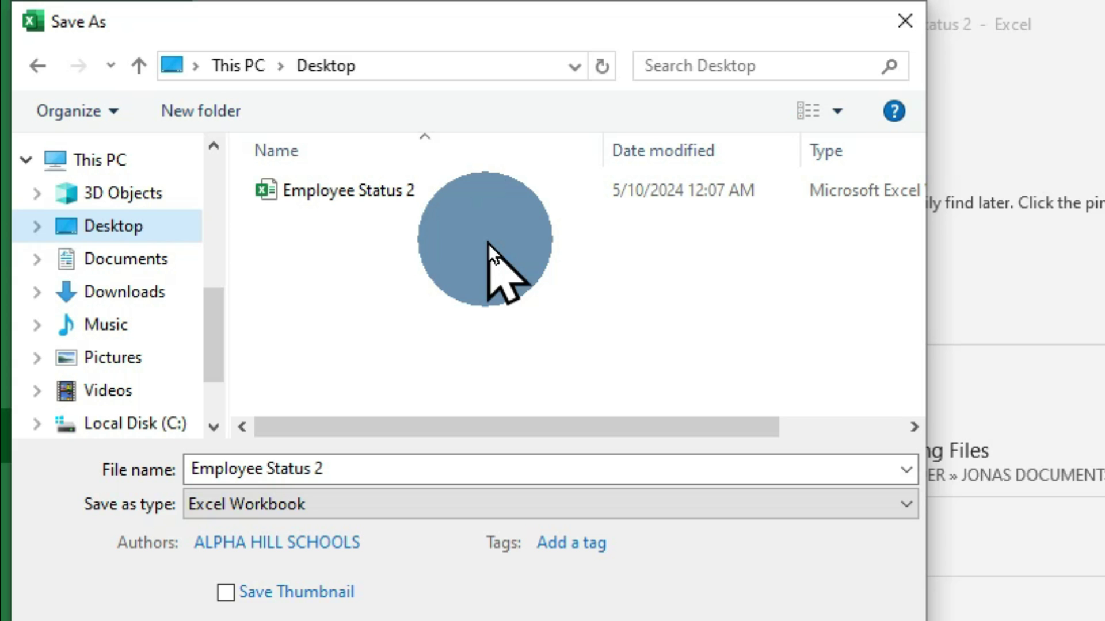
click(491, 258)
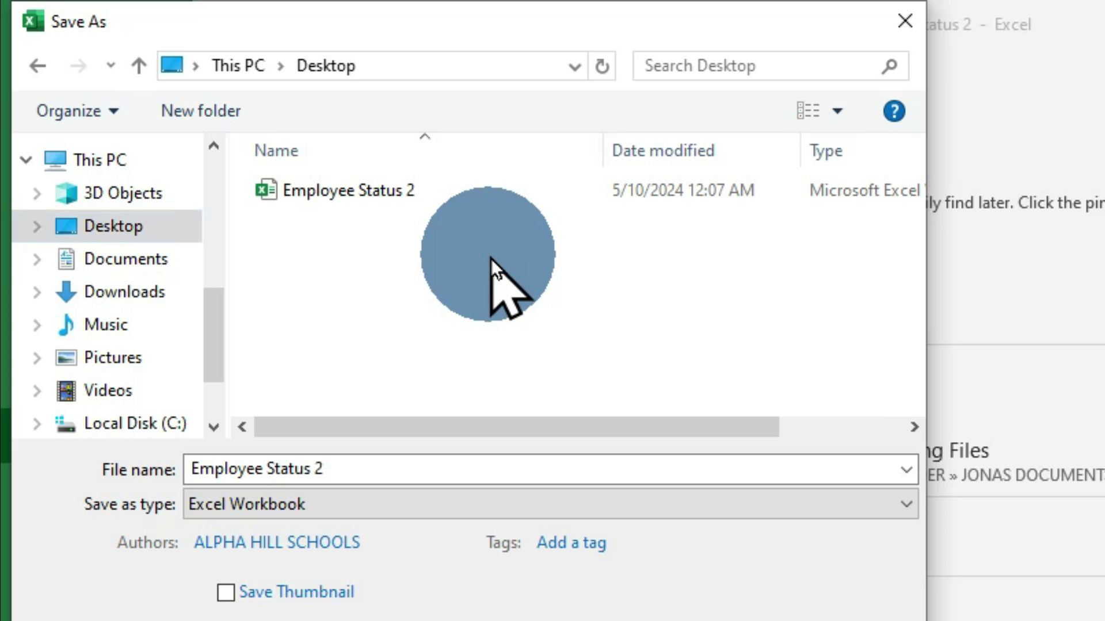
- Create a new Desktop folder named Excel from the file list's right-click menu
right_click(491, 258)
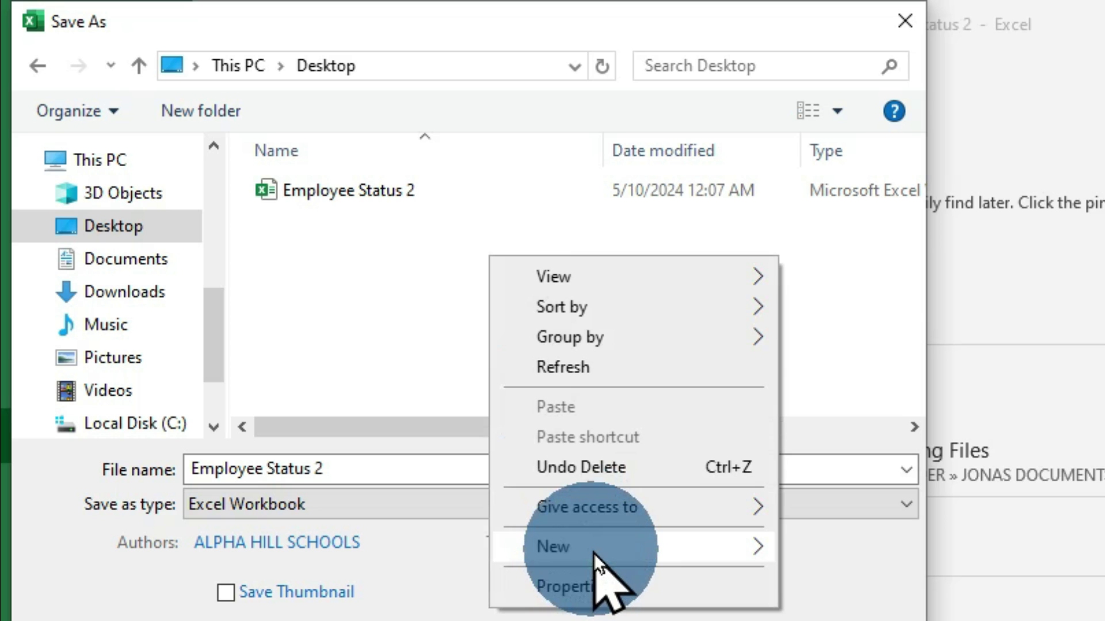
mouse_move(605, 546)
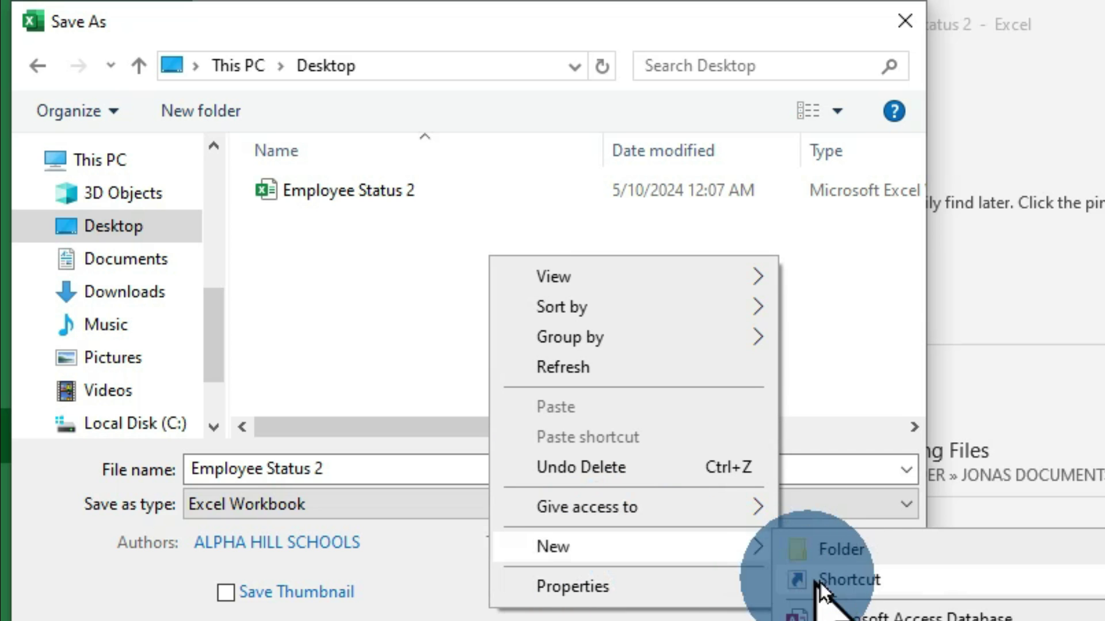
click(840, 552)
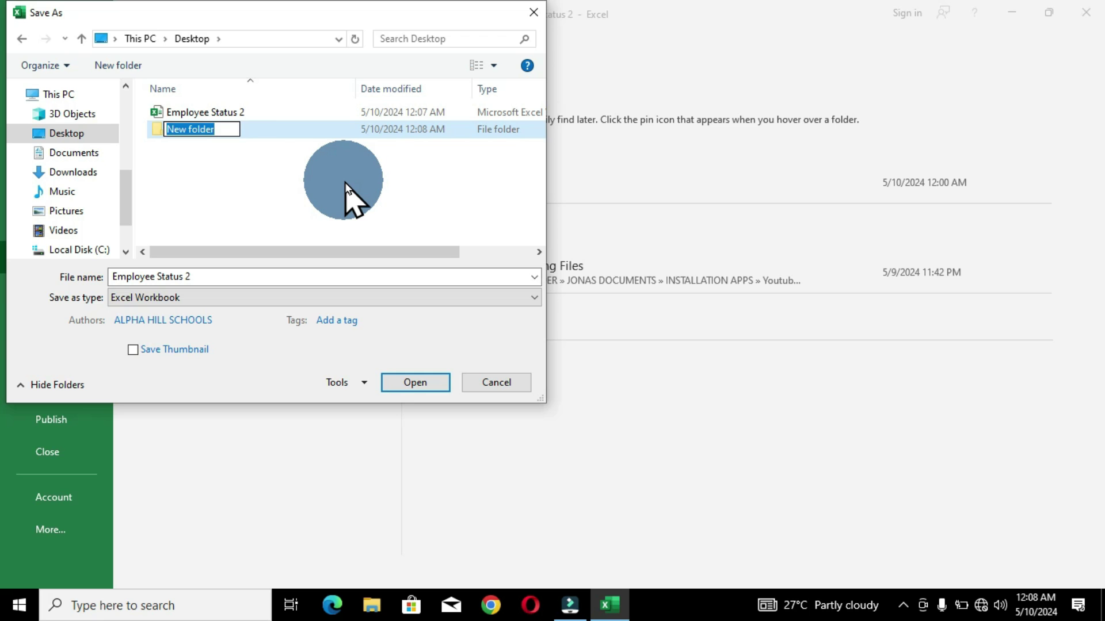
text(Exe)
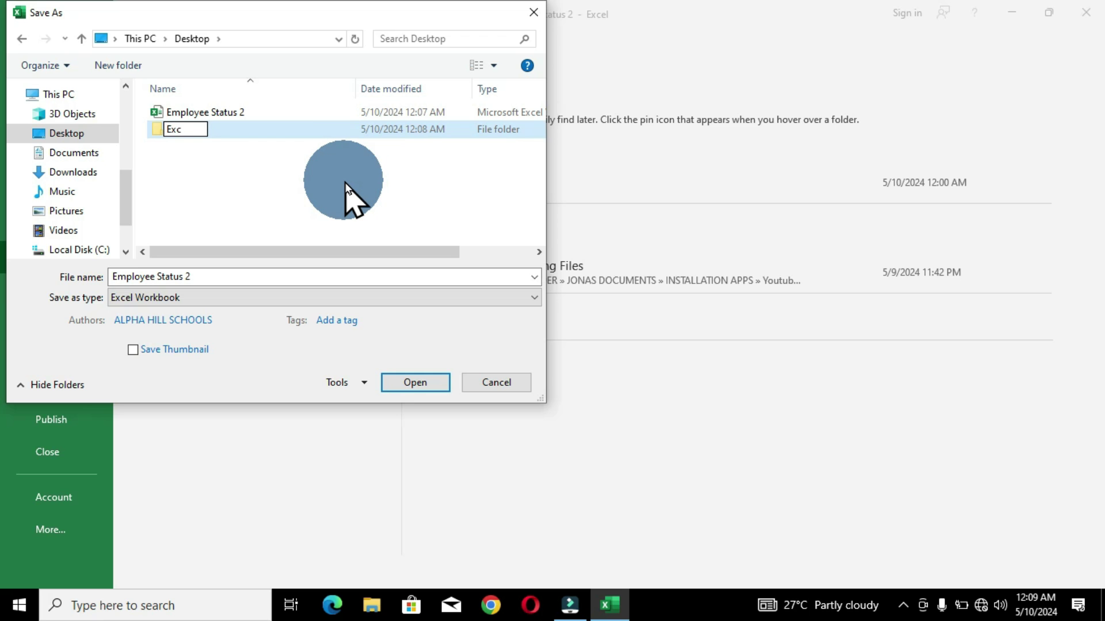
text(cel)
key(Return)
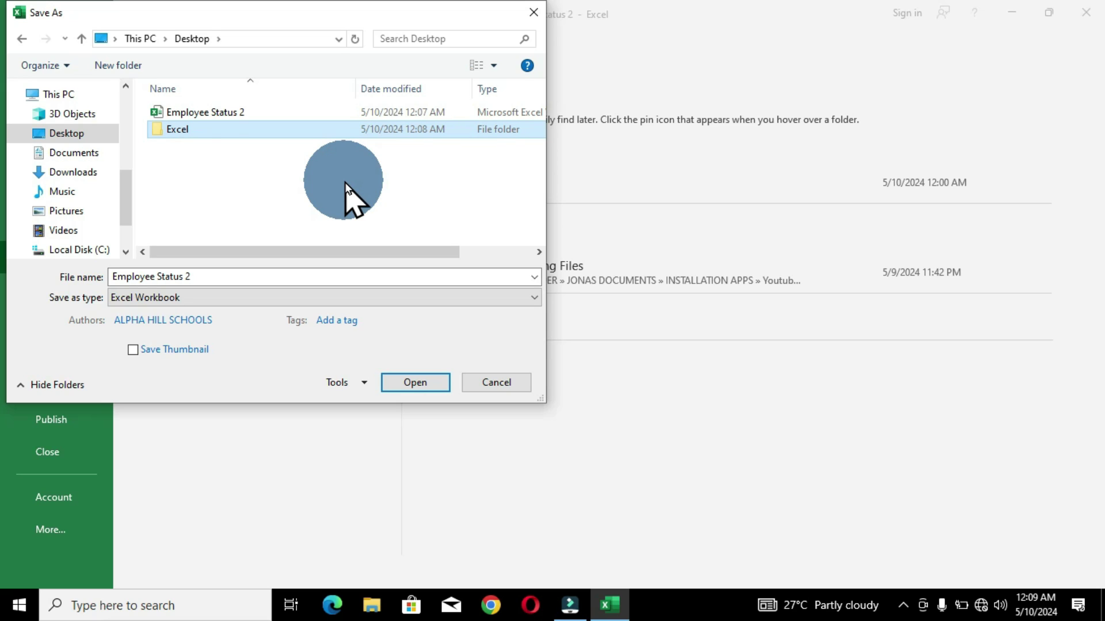
- Create a second Desktop folder named Word with Ctrl+Shift+N
key(ctrl+shift+n)
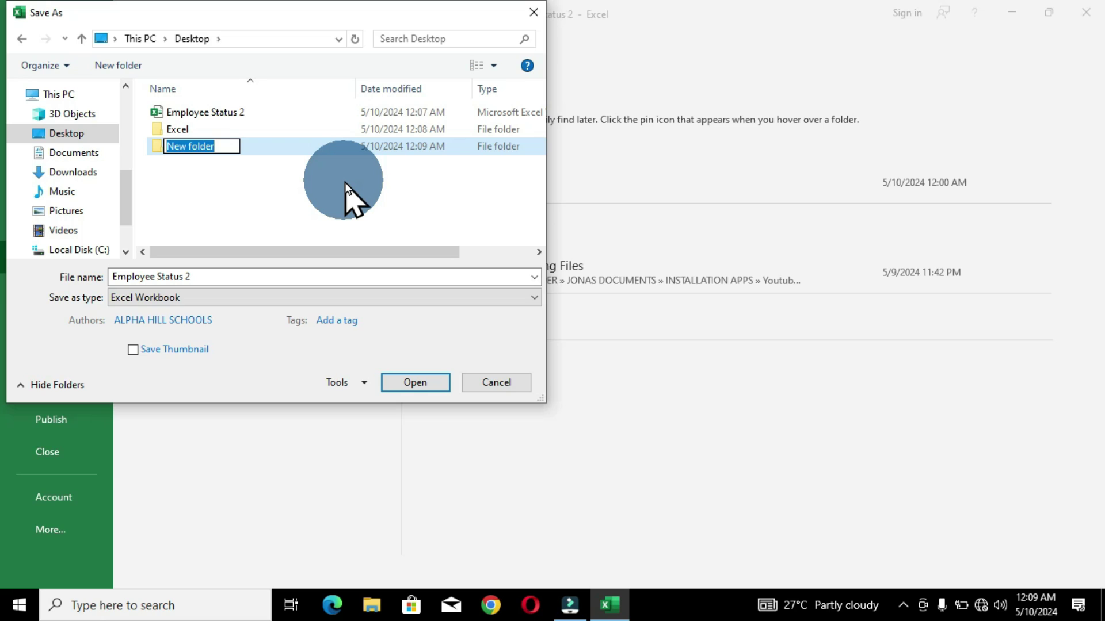
text(Word)
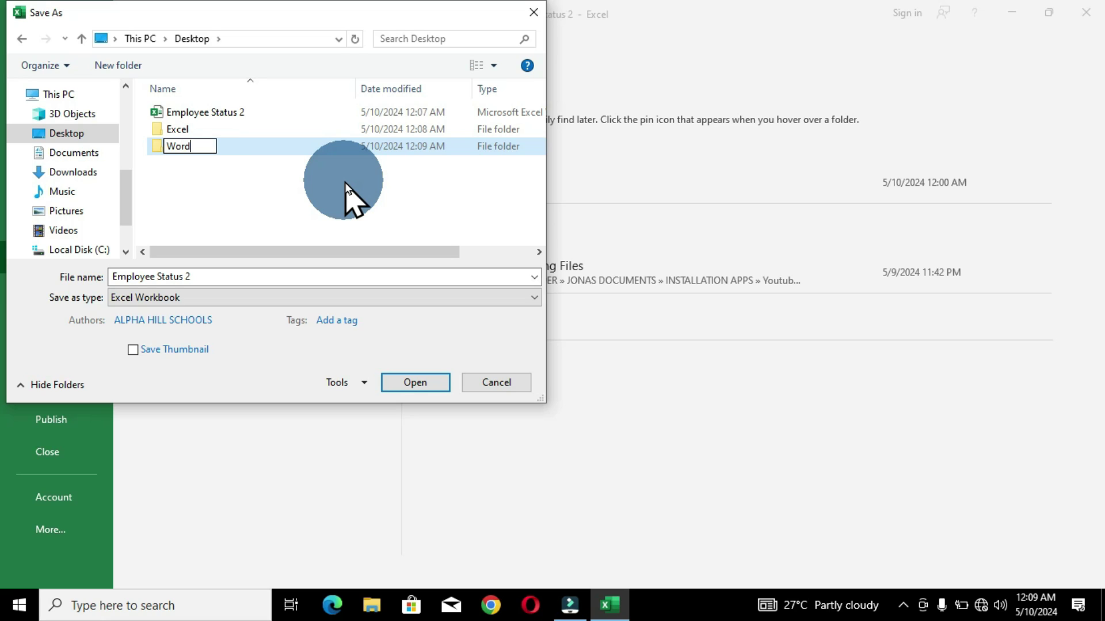
key(Return)
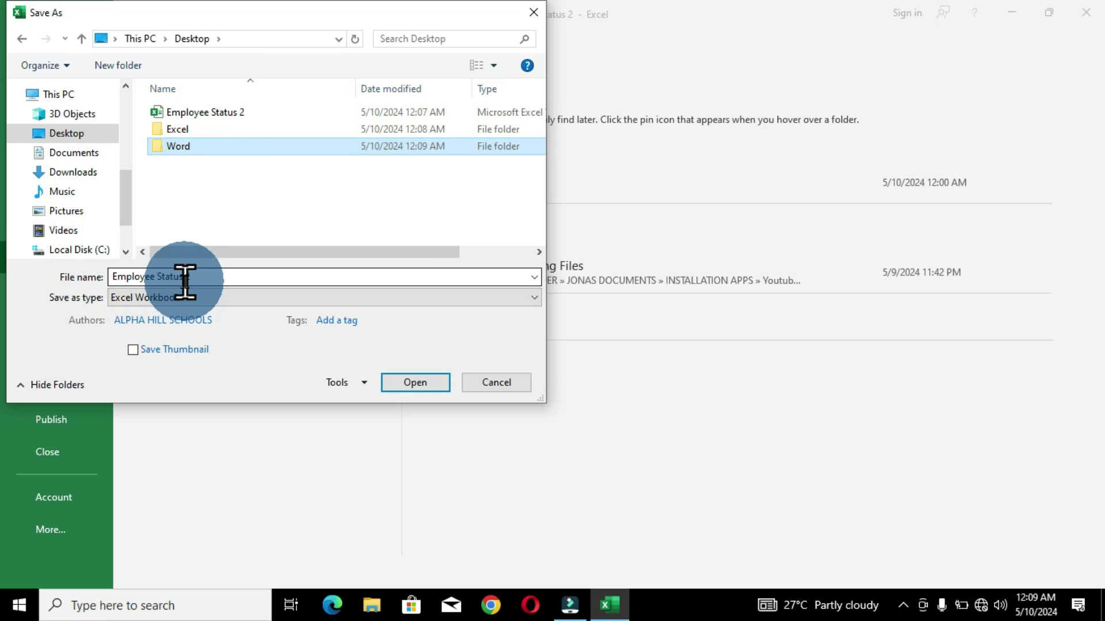
- Save Employee Status 2 inside the Desktop's new Excel folder
double_click(239, 128)
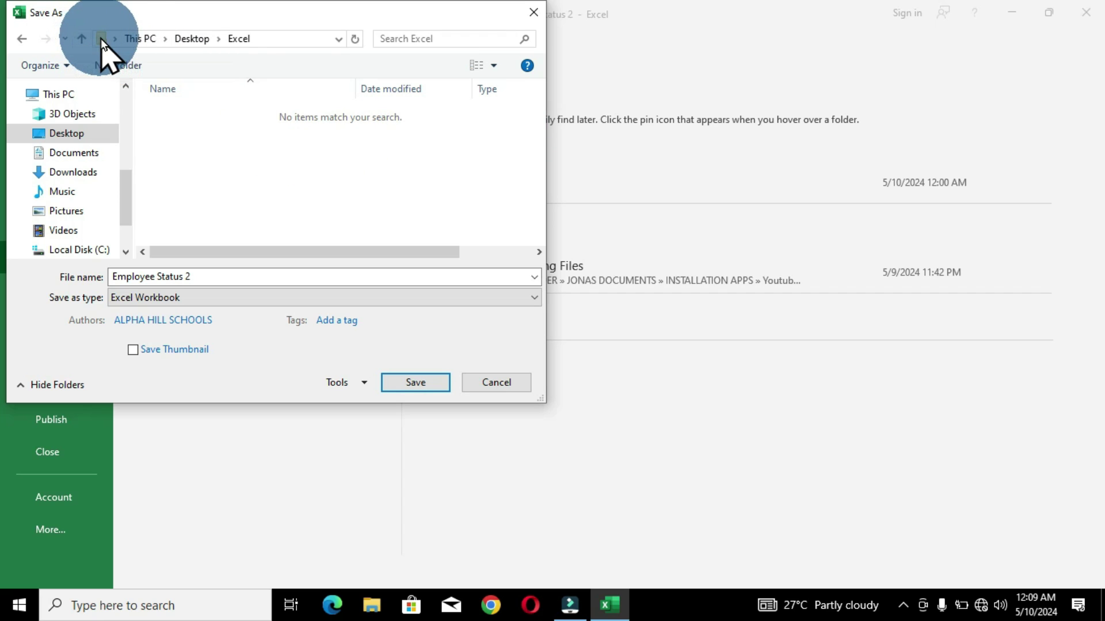
click(211, 152)
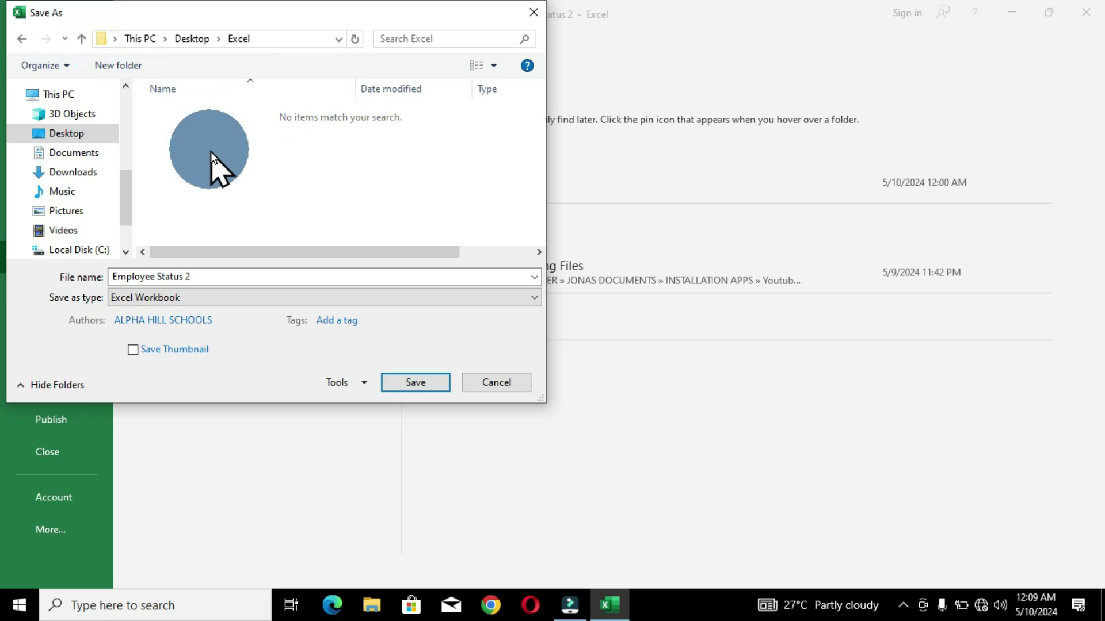
click(428, 382)
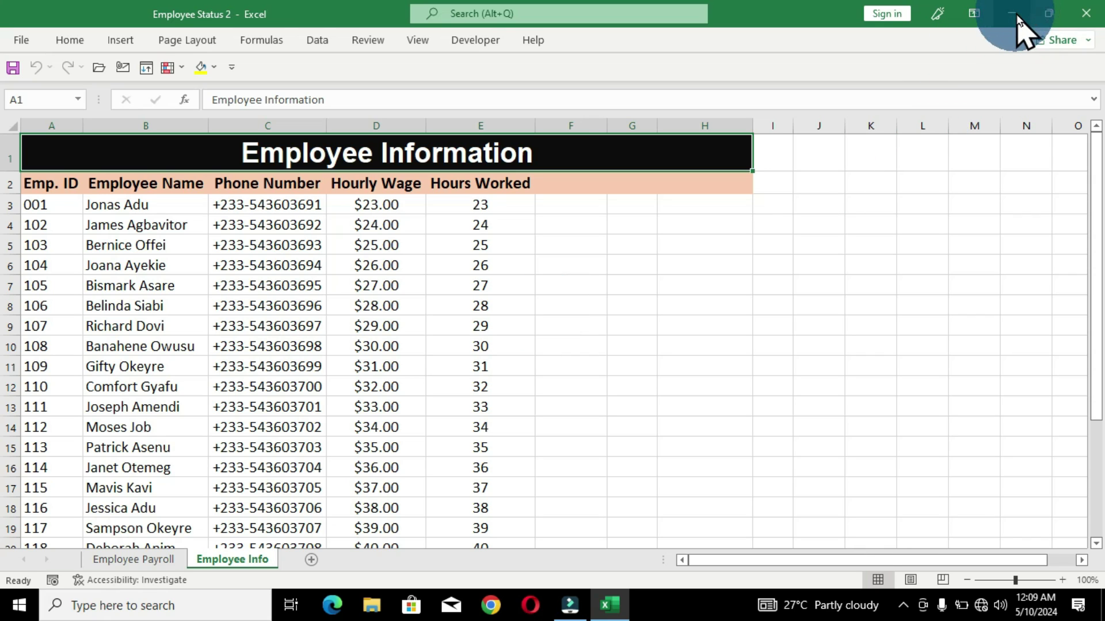
- Minimize Excel, check Employee Status 2 in the Desktop Excel folder, then close the folder
click(1016, 14)
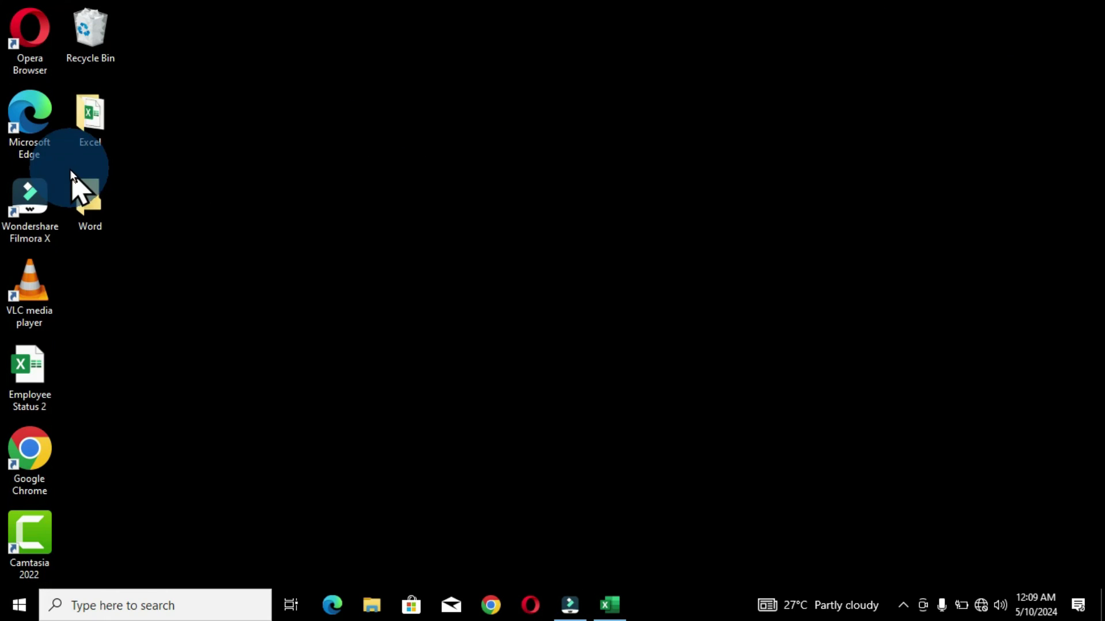
double_click(93, 123)
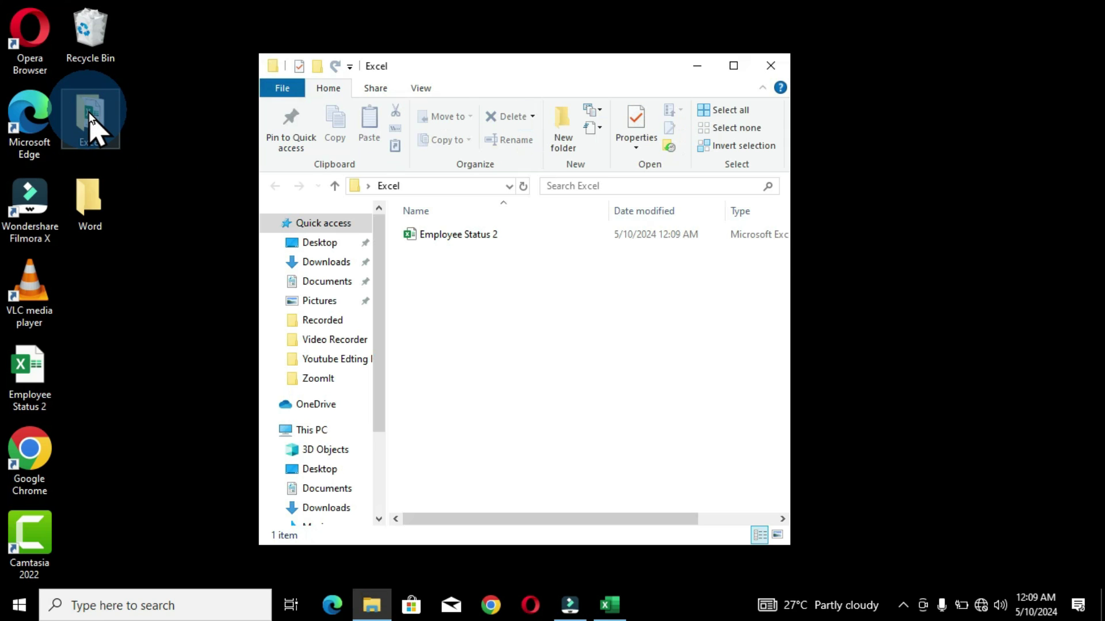
click(786, 71)
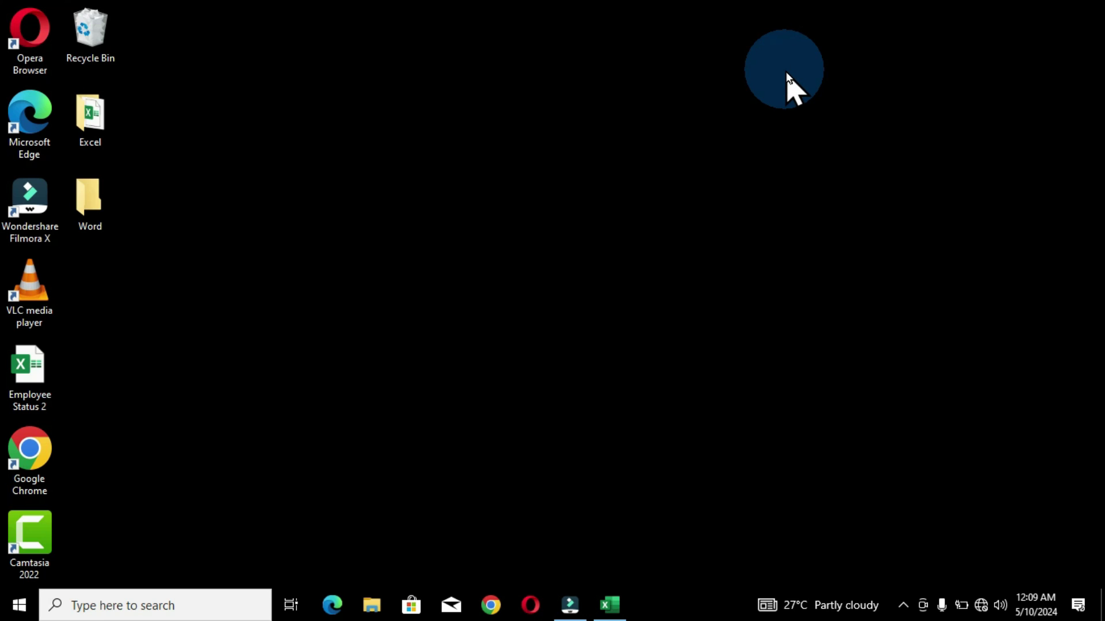
mouse_move(609, 606)
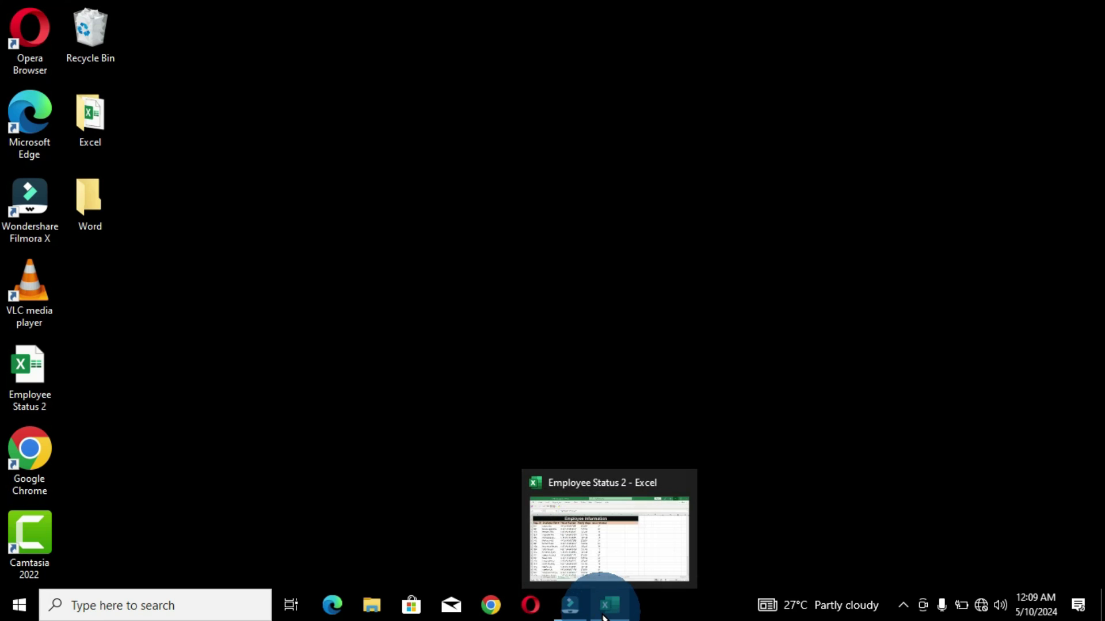
- Restore Employee Status 2 from the taskbar and create blank workbook Book1 with Ctrl+N
click(603, 617)
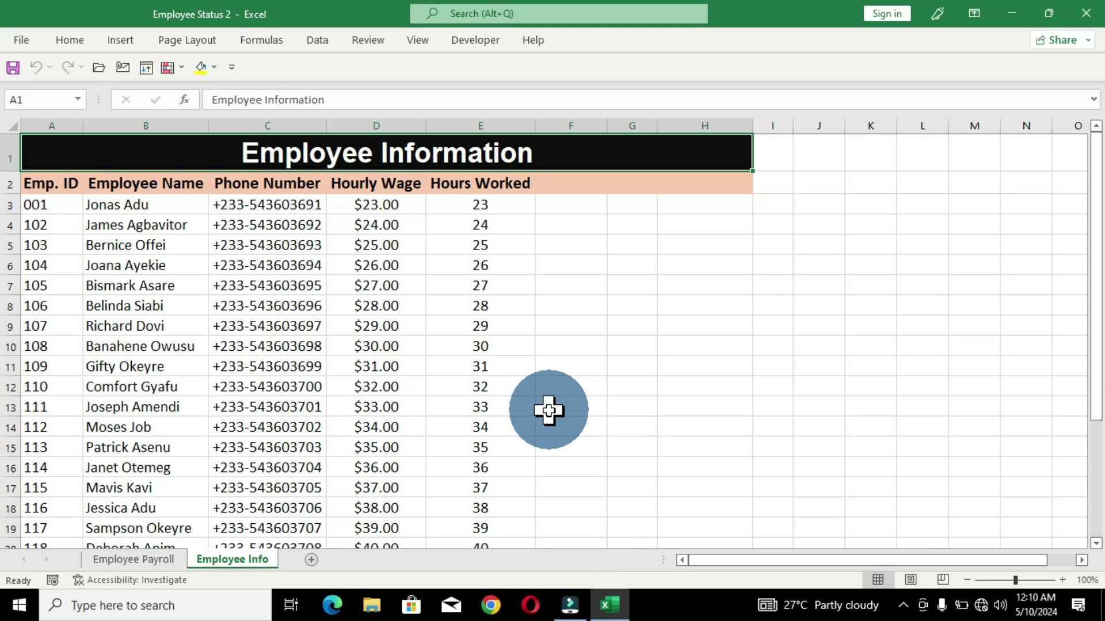
key(ctrl+n)
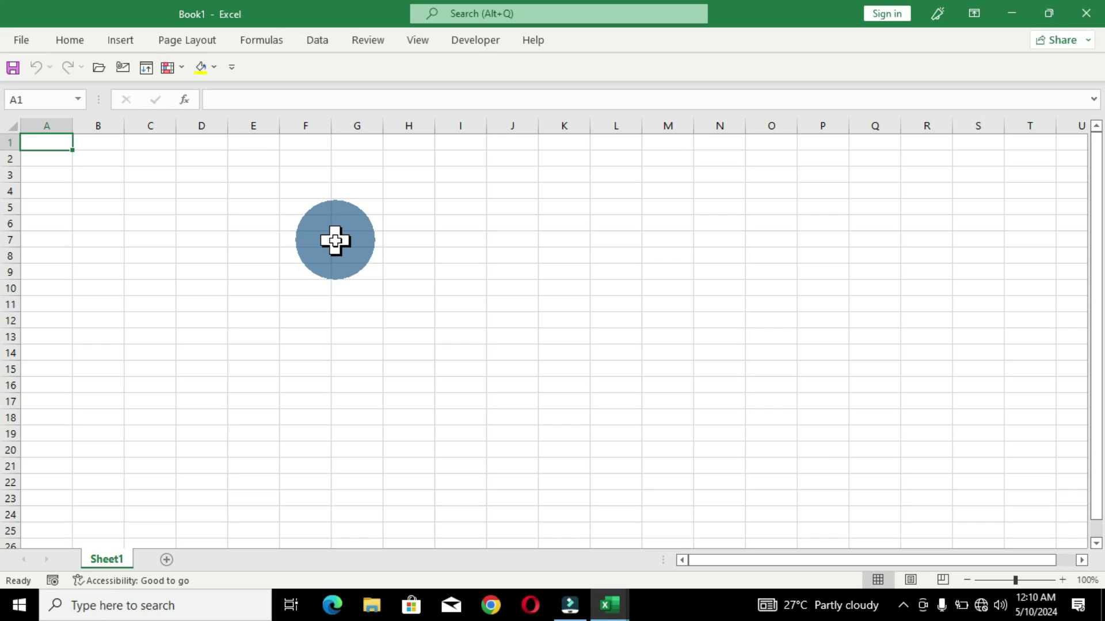
- Save Book1 into the Word folder on the Desktop via Browse
key(ctrl+s)
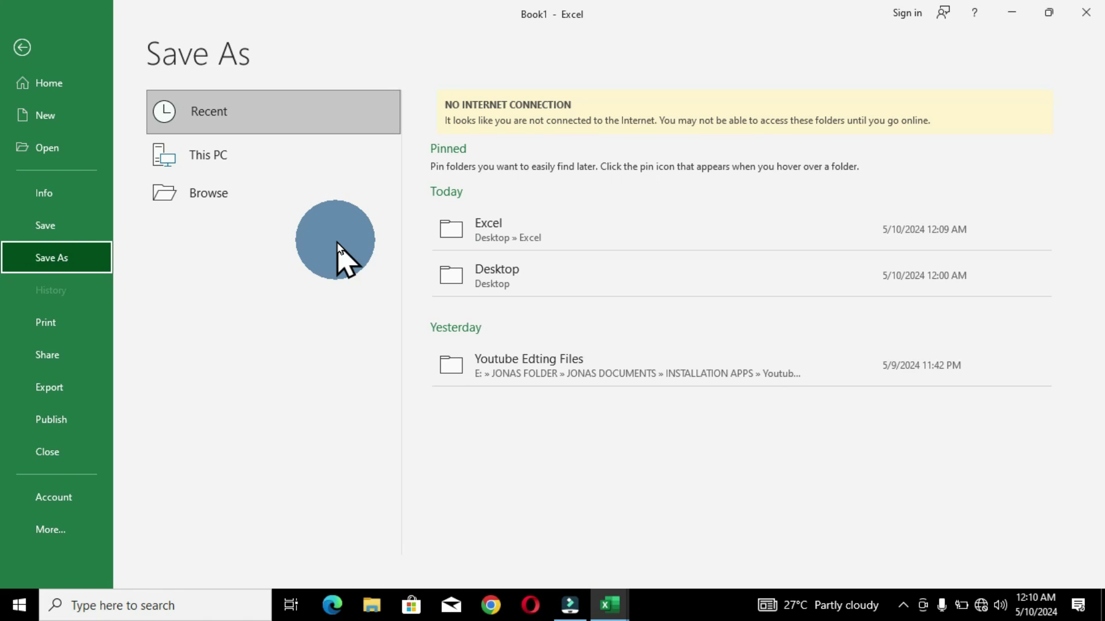
click(237, 195)
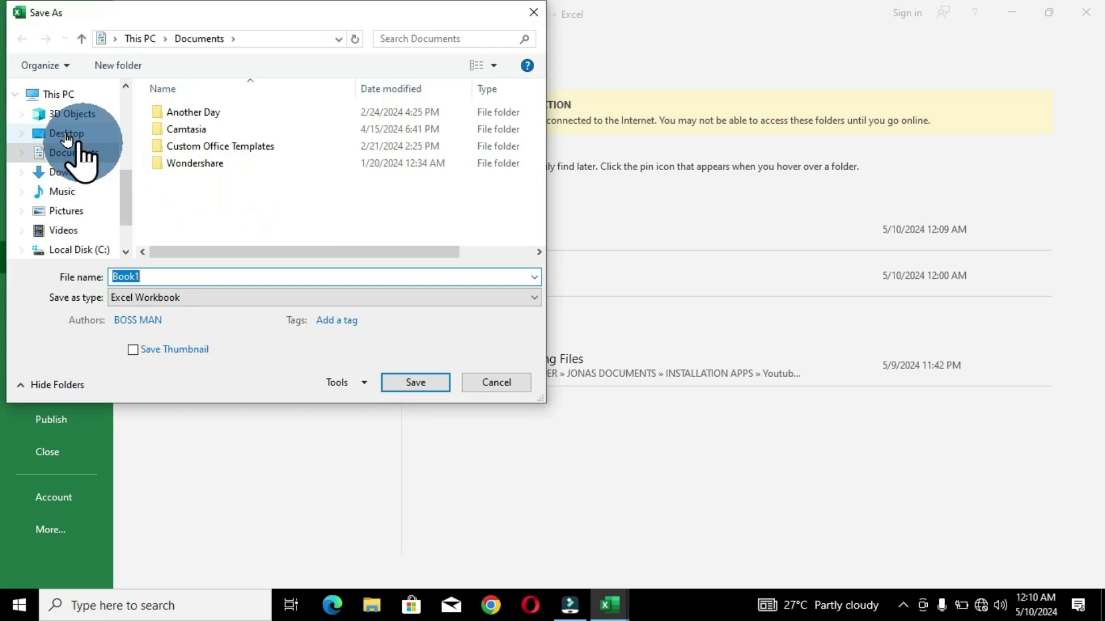
click(67, 135)
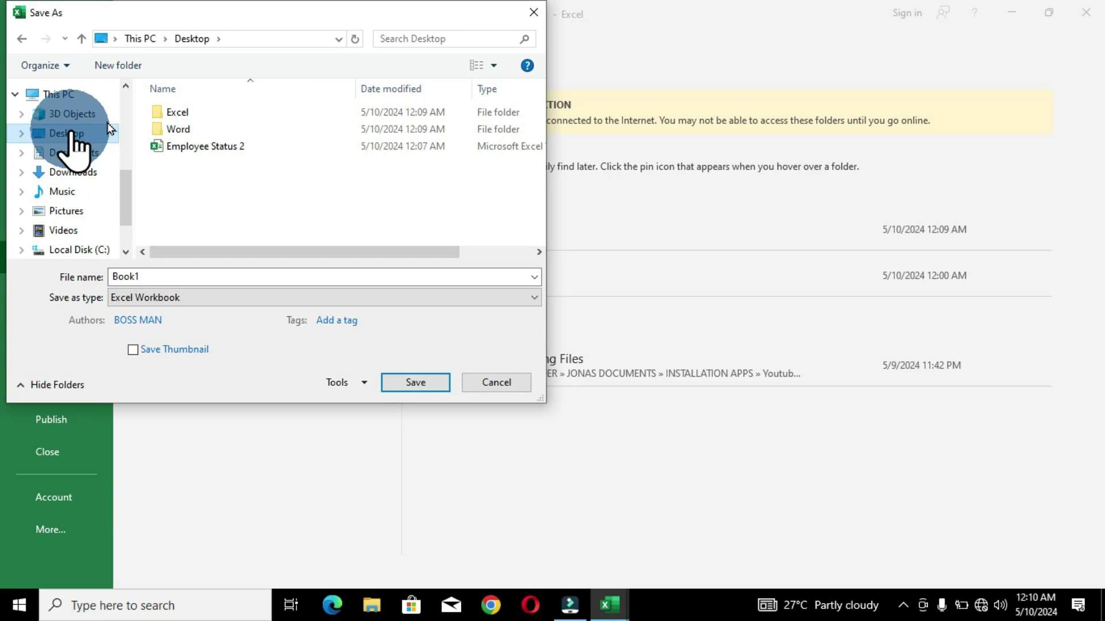
double_click(199, 125)
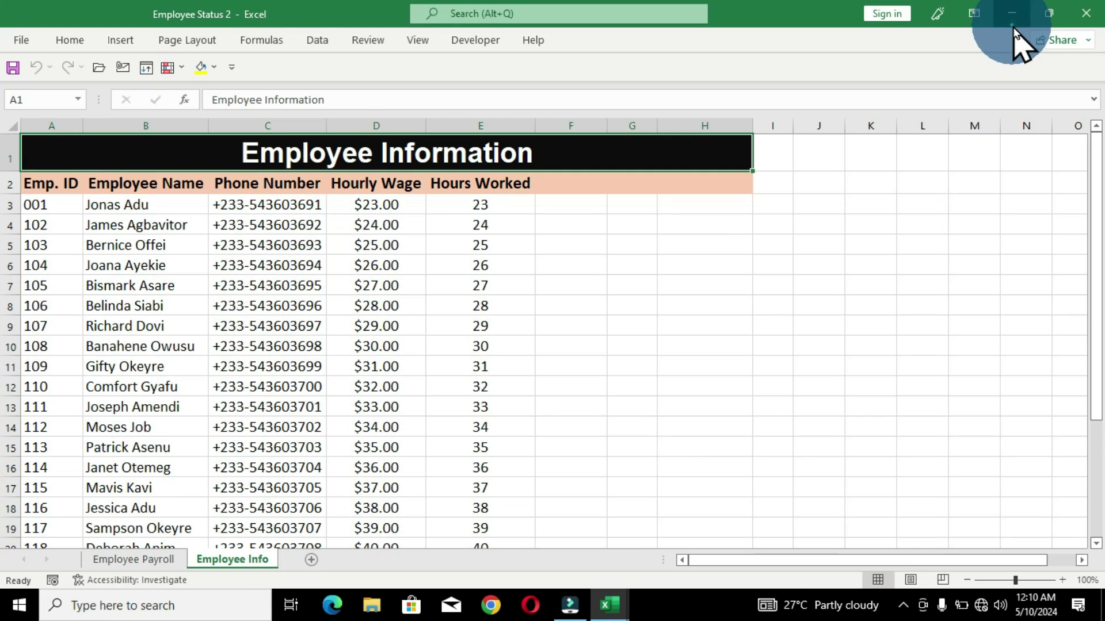
- Minimize Excel and open the Desktop's Word folder to check that Book1 is inside
click(1012, 27)
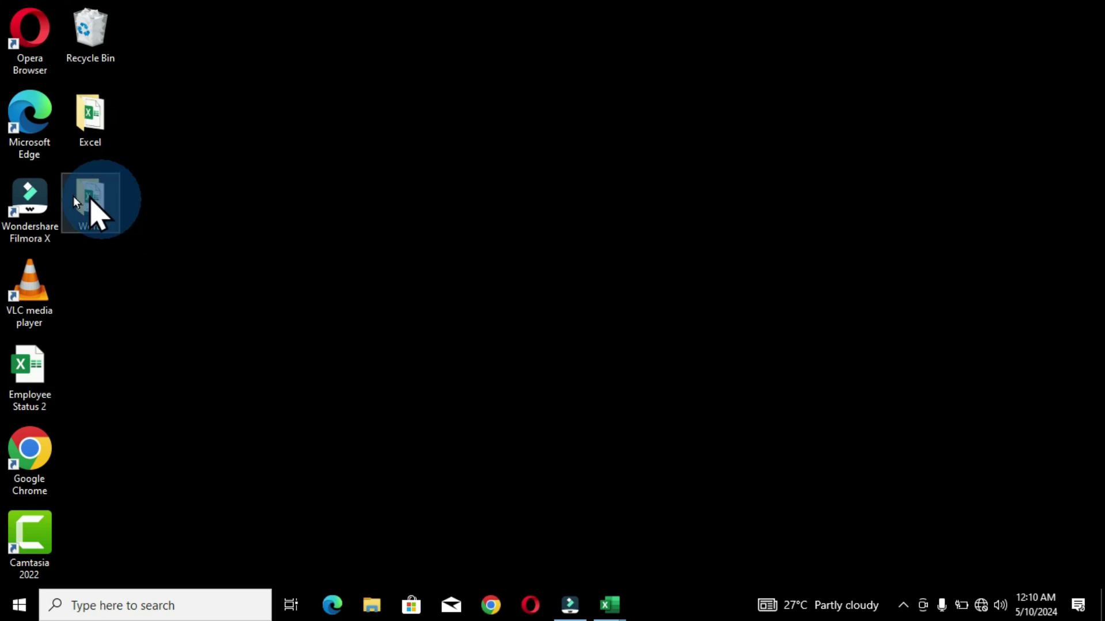
double_click(94, 213)
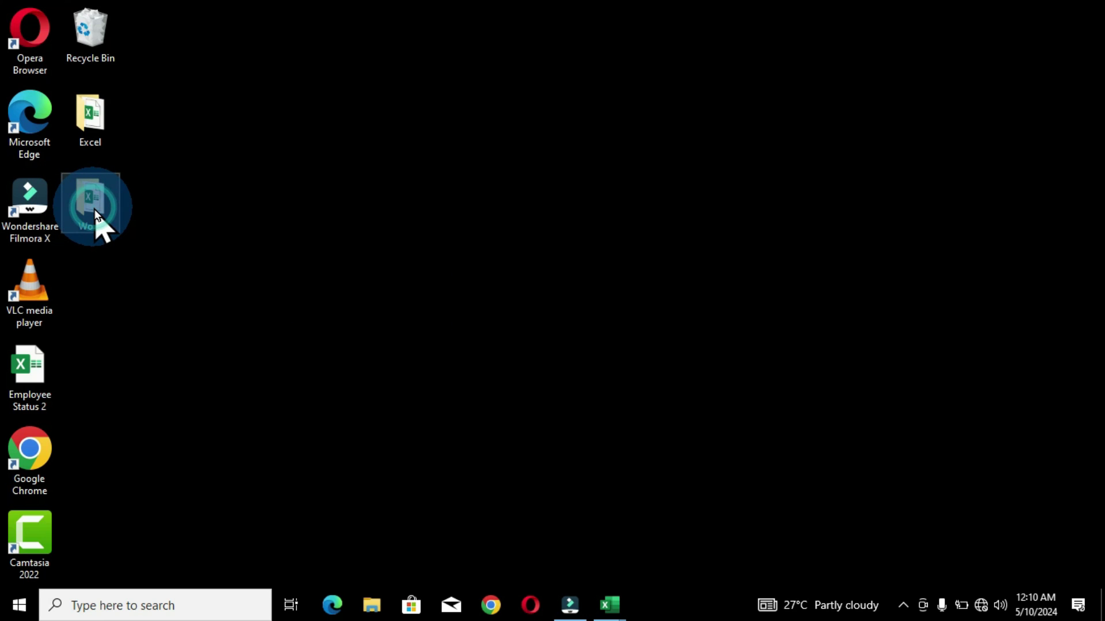